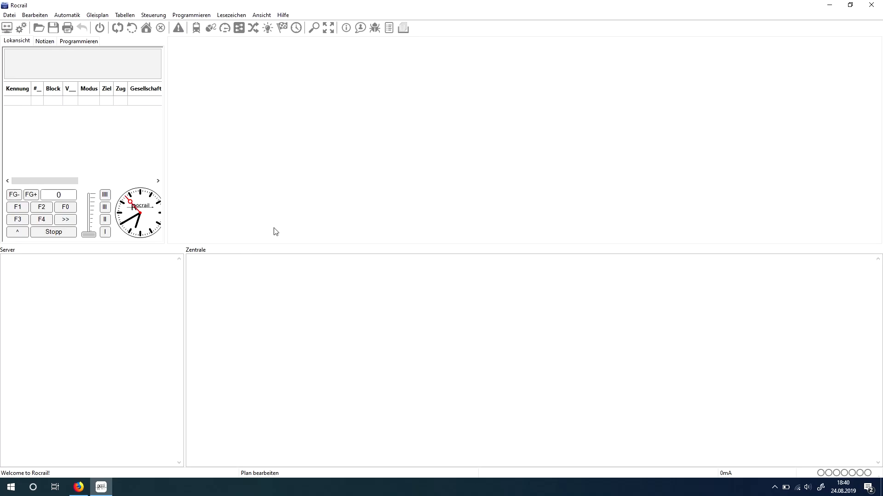
Step: Create a folder named "Meine Anlage" in the Rocrail documents folder and open it as the workspace
{"action": "left_click", "coordinate": [10, 15]}
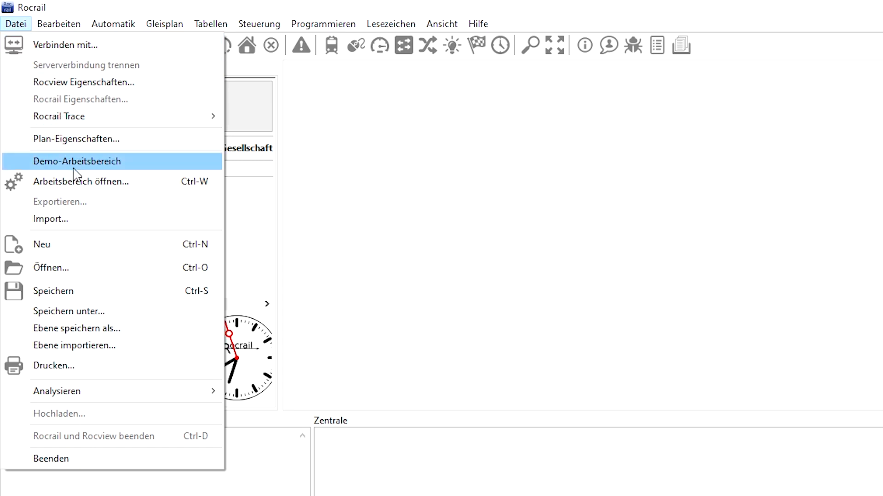
{"action": "left_click", "coordinate": [80, 181]}
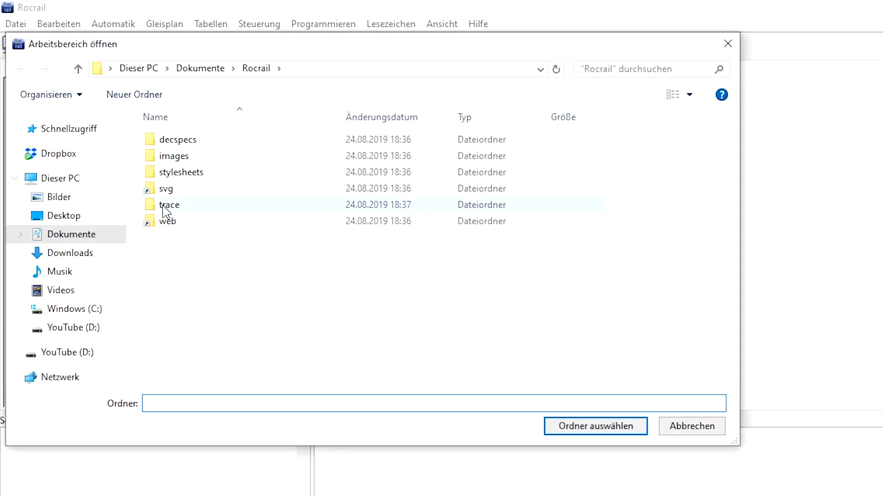
{"action": "left_click", "coordinate": [134, 94]}
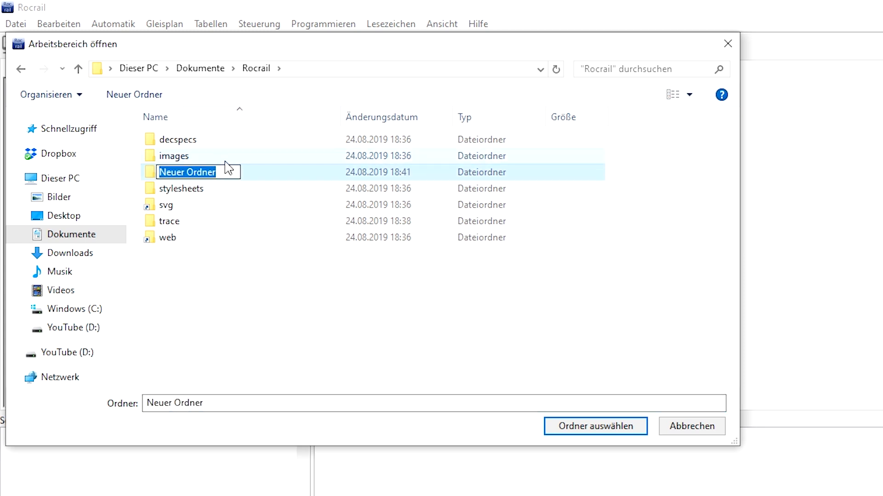
{"action": "type", "text": "Meine Anlage"}
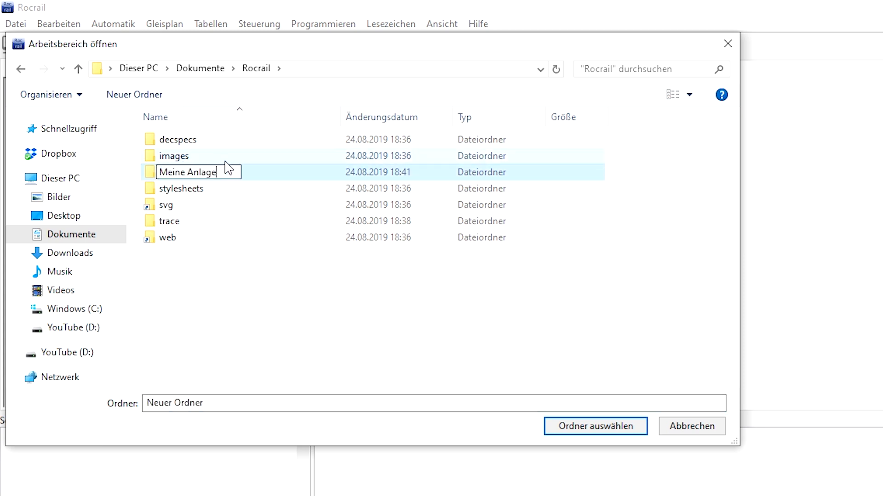
{"action": "left_click", "coordinate": [247, 302]}
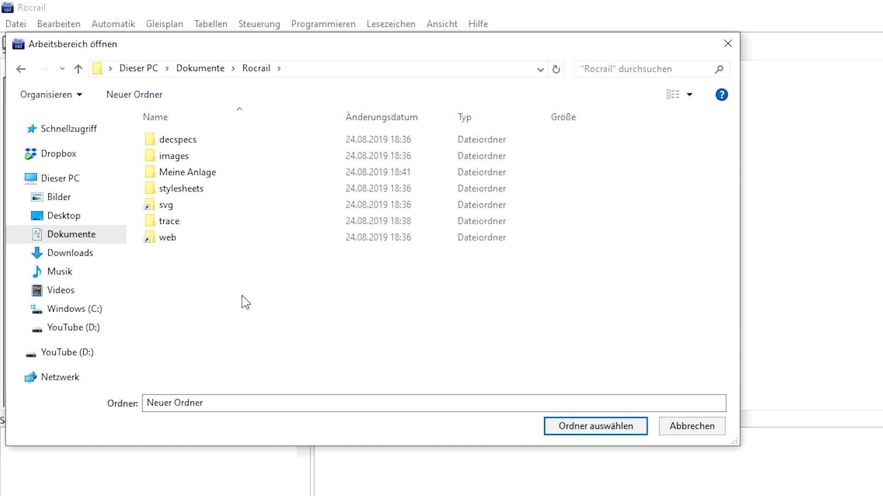
{"action": "left_click", "coordinate": [215, 181]}
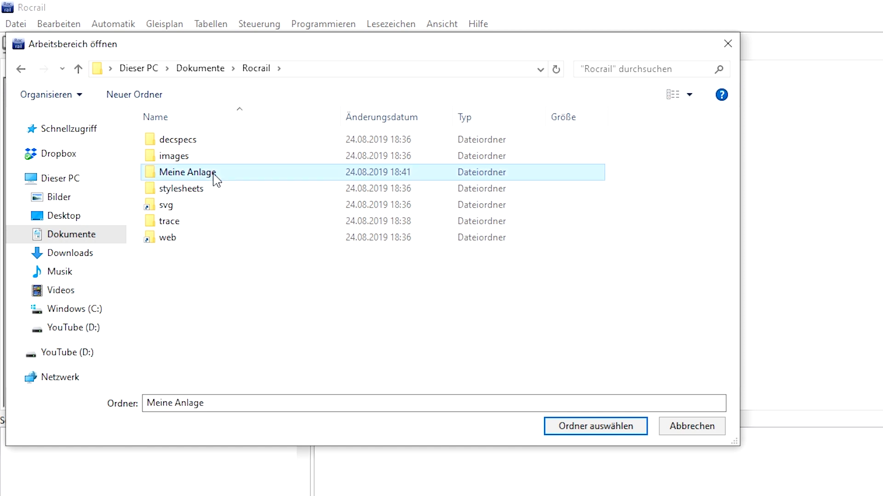
{"action": "left_click", "coordinate": [572, 432]}
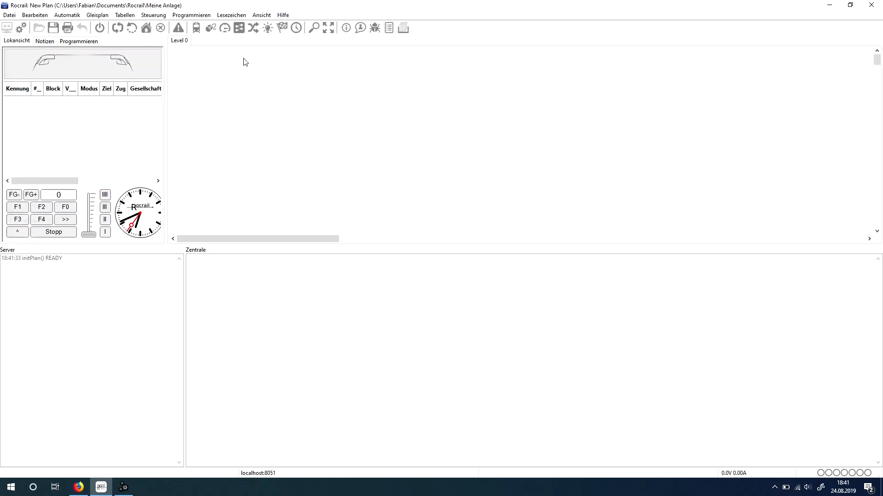
Step: In the Rocview properties, set the Meine Anlage folder as default workspace and have it load at program start
{"action": "left_click", "coordinate": [12, 17]}
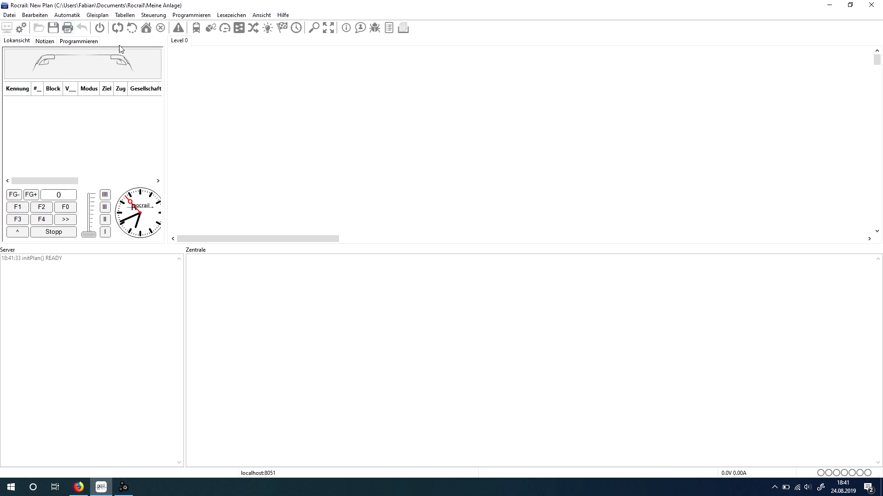
{"action": "left_click", "coordinate": [13, 15]}
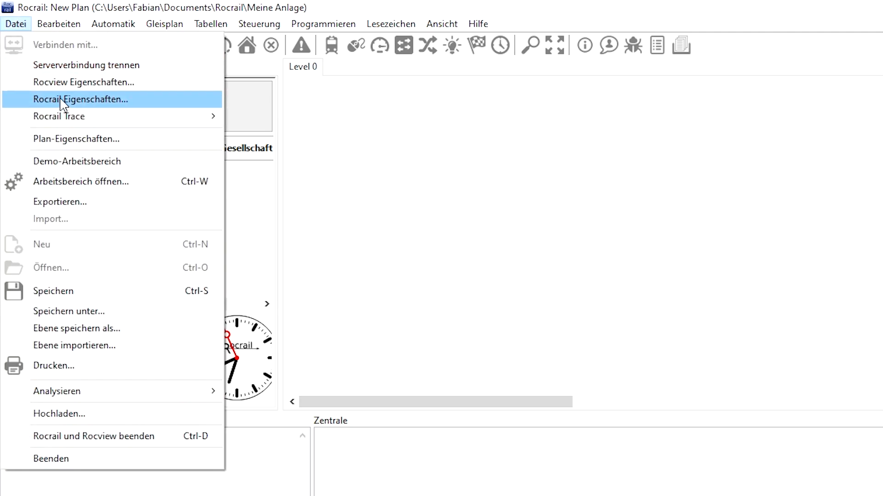
{"action": "left_click", "coordinate": [63, 82]}
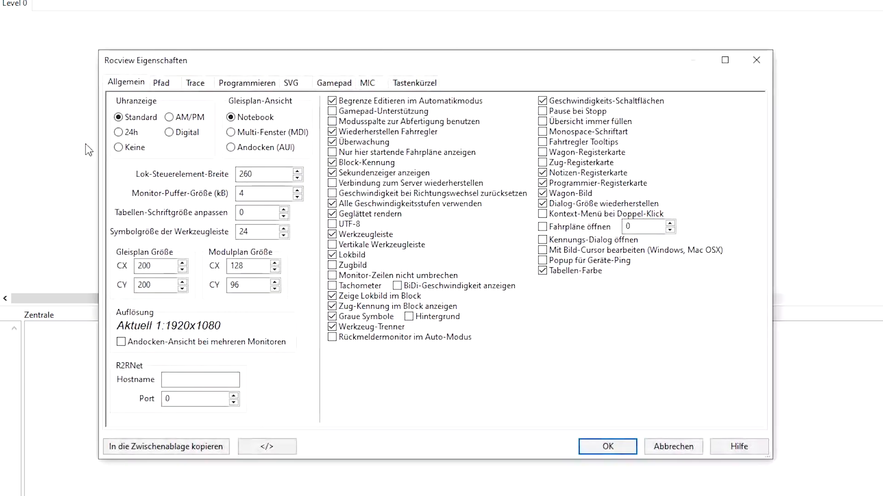
{"action": "left_click", "coordinate": [171, 83]}
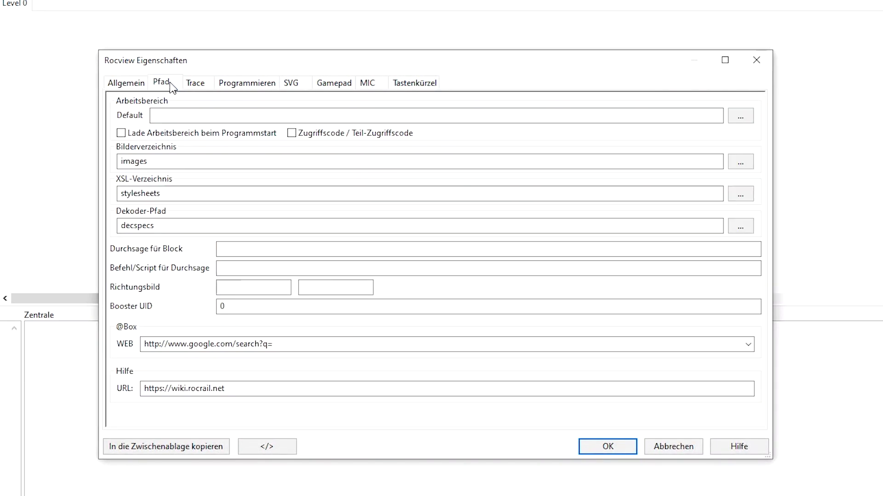
{"action": "left_click", "coordinate": [736, 118]}
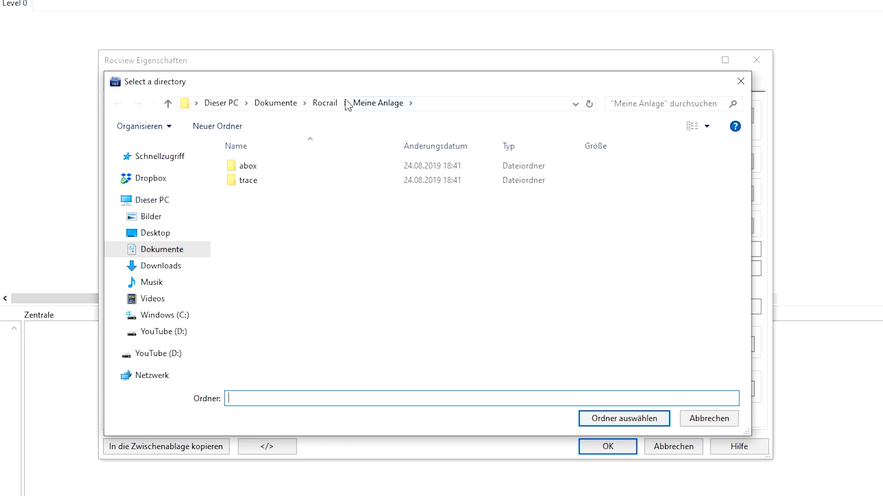
{"action": "left_click", "coordinate": [331, 103]}
{"action": "left_click", "coordinate": [263, 196]}
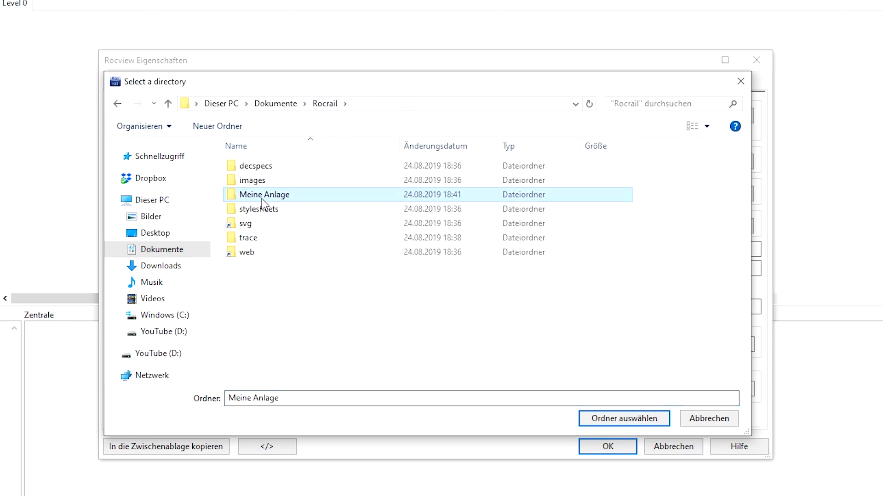
{"action": "left_click", "coordinate": [600, 420]}
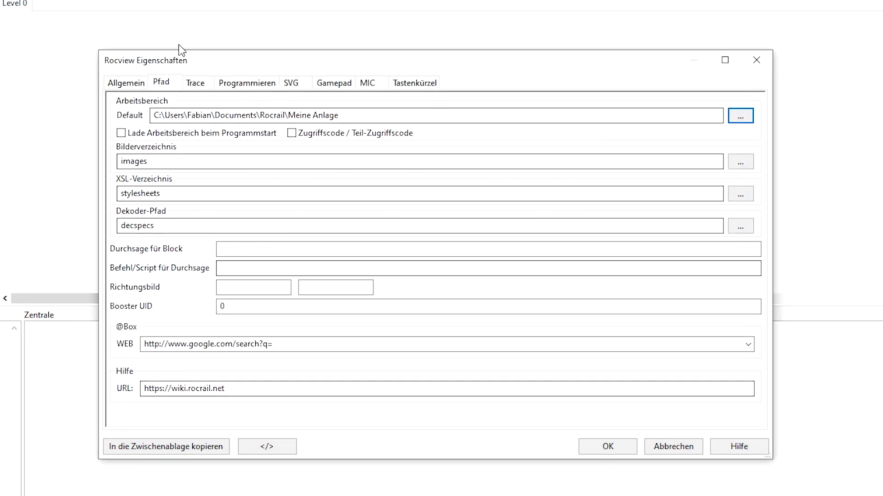
{"action": "left_click", "coordinate": [140, 134]}
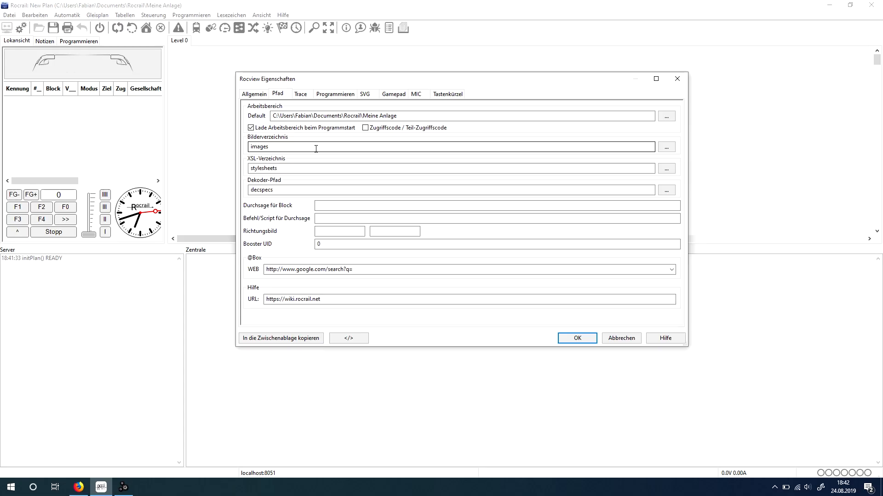
{"action": "left_click", "coordinate": [573, 340]}
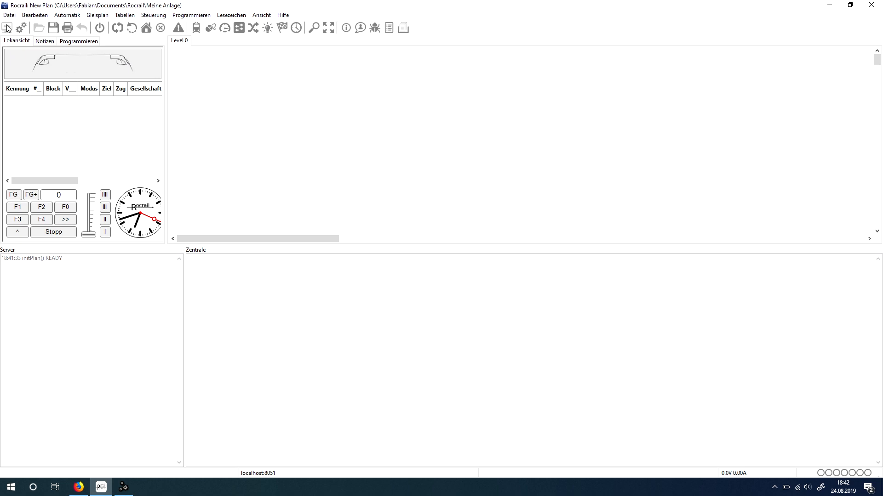
Step: In the Rocrail properties, set the track plan file to "Meine Anlage" inside the Meine Anlage folder
{"action": "left_click", "coordinate": [9, 15]}
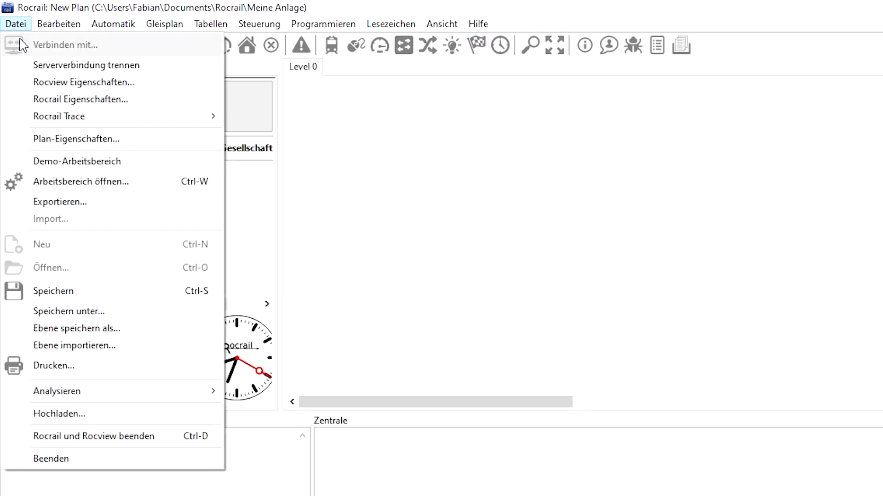
{"action": "left_click", "coordinate": [46, 100]}
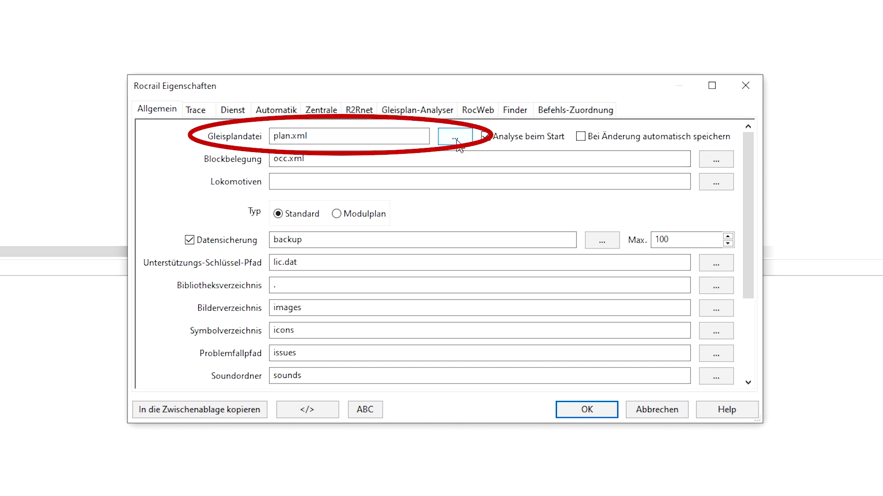
{"action": "left_click", "coordinate": [455, 138]}
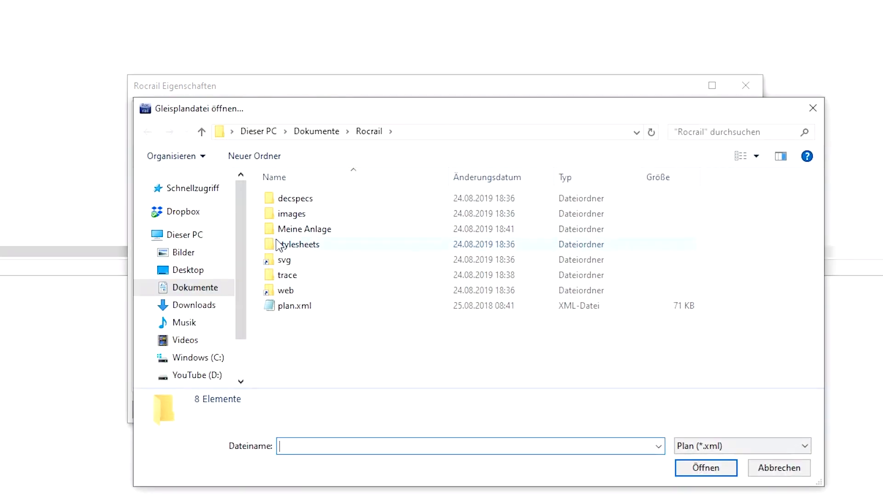
{"action": "double_click", "coordinate": [296, 446]}
{"action": "type", "text": "Mei"}
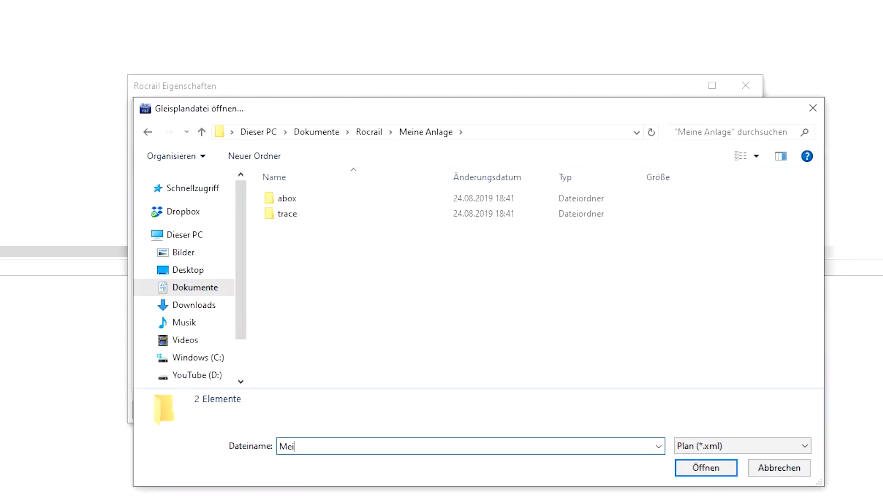
{"action": "type", "text": "ne Anlage"}
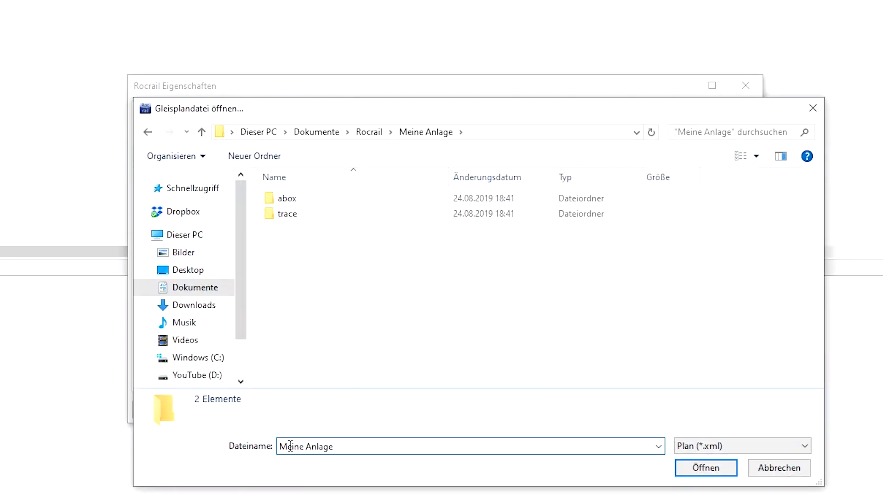
{"action": "left_click", "coordinate": [707, 471]}
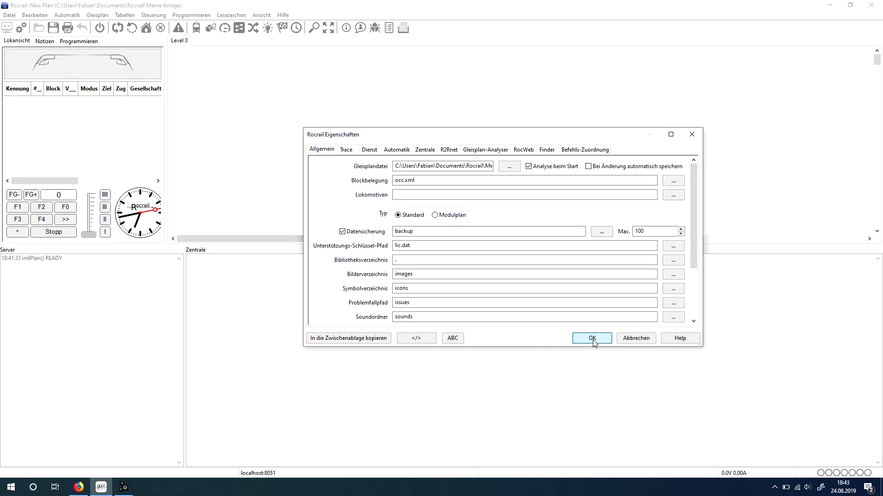
{"action": "left_click", "coordinate": [592, 339]}
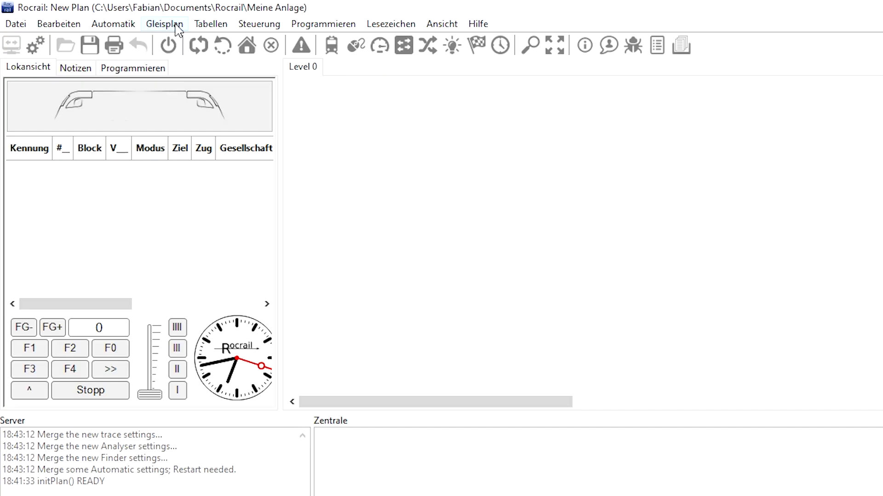
Step: Change the title of the existing track plan level to "Meine erste Ebene"
{"action": "left_click", "coordinate": [177, 28]}
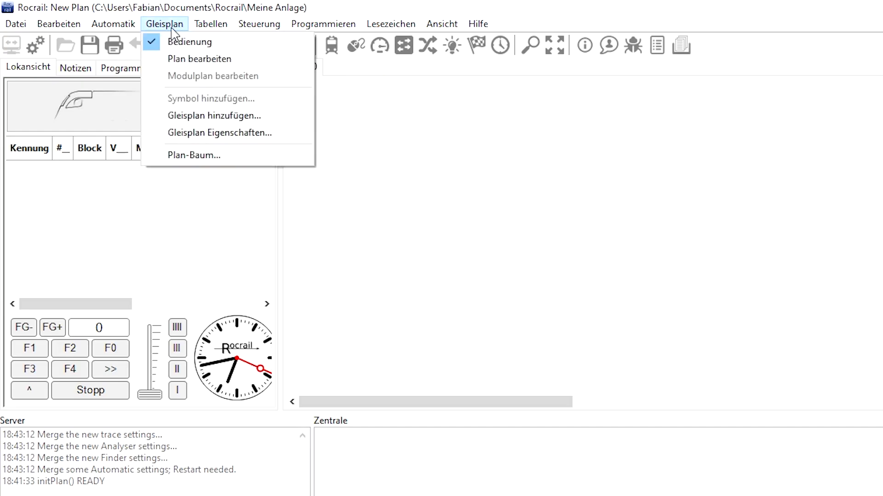
{"action": "left_click", "coordinate": [185, 133]}
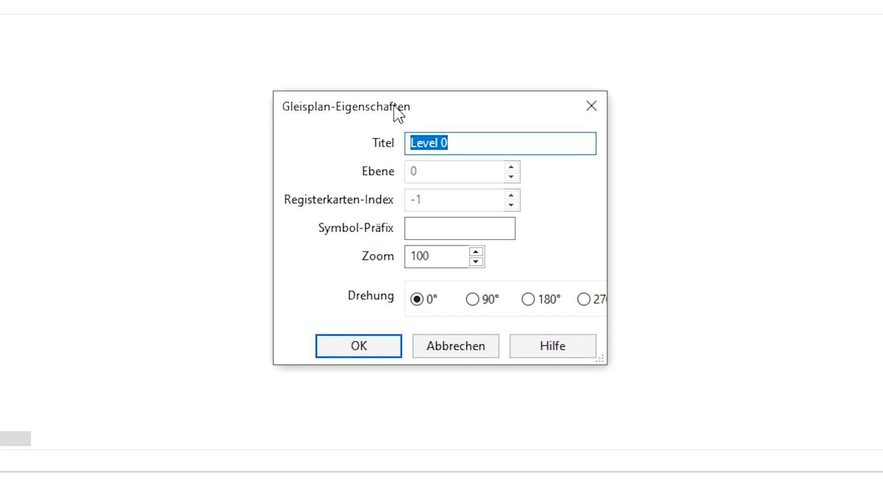
{"action": "type", "text": "Meine e"}
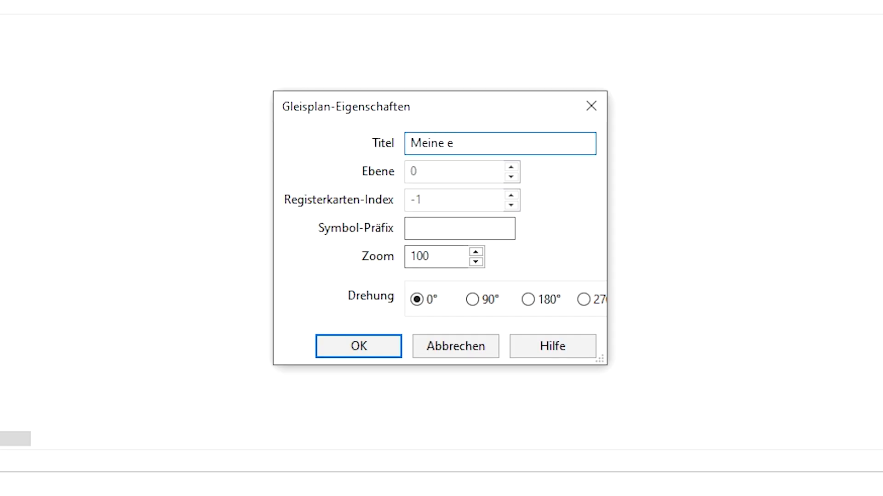
{"action": "key", "text": "BackSpace"}
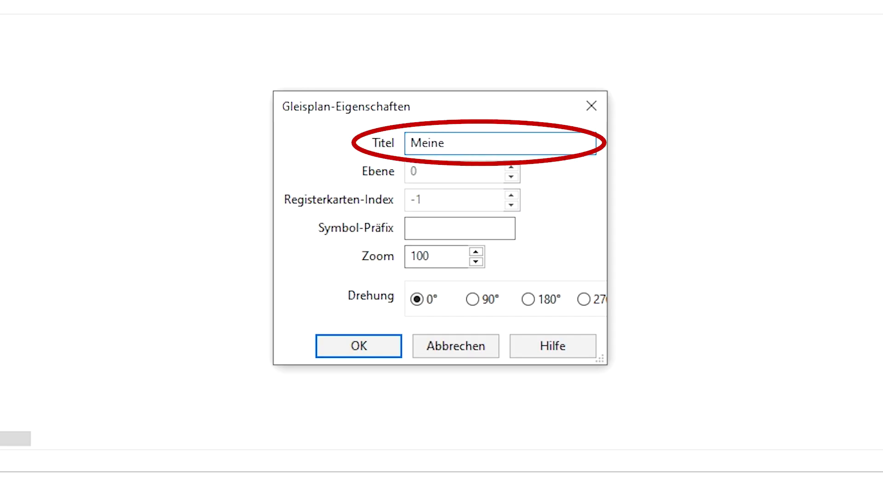
{"action": "type", "text": "erste Ebene"}
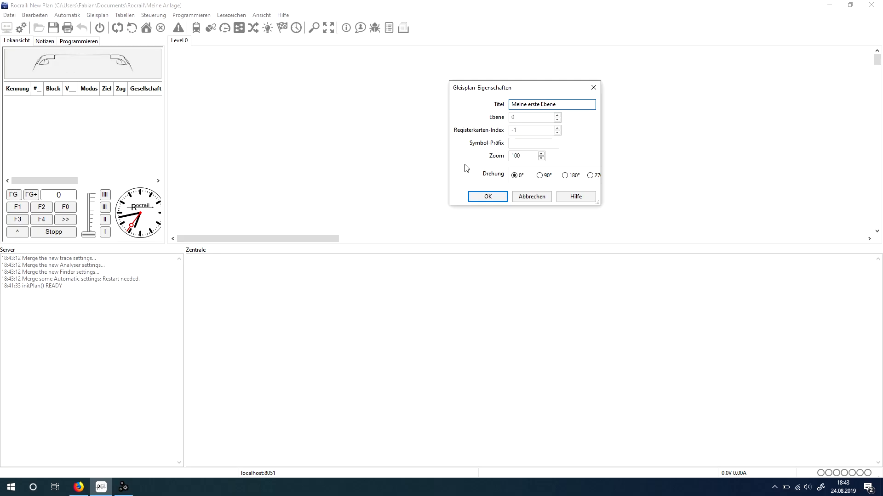
{"action": "left_click", "coordinate": [487, 197]}
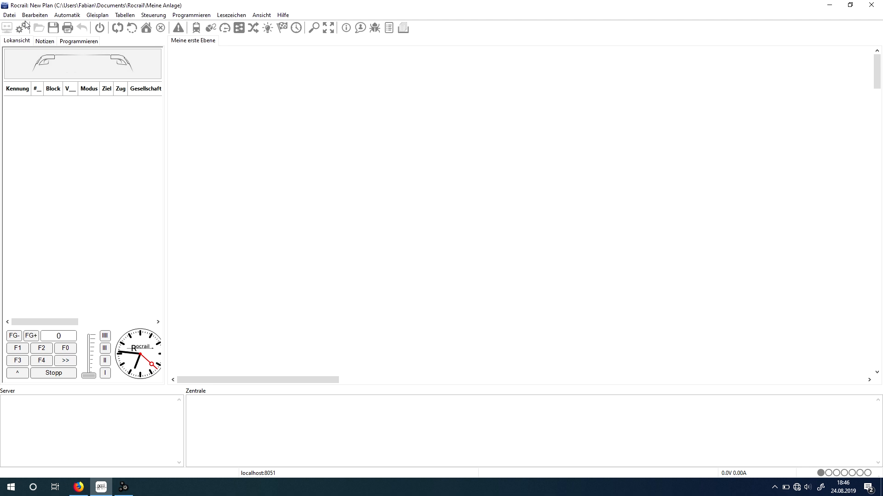
Step: Add a track plan titled "Meine zweite Ebene" with its level (Ebene) set to 2
{"action": "left_click", "coordinate": [93, 17]}
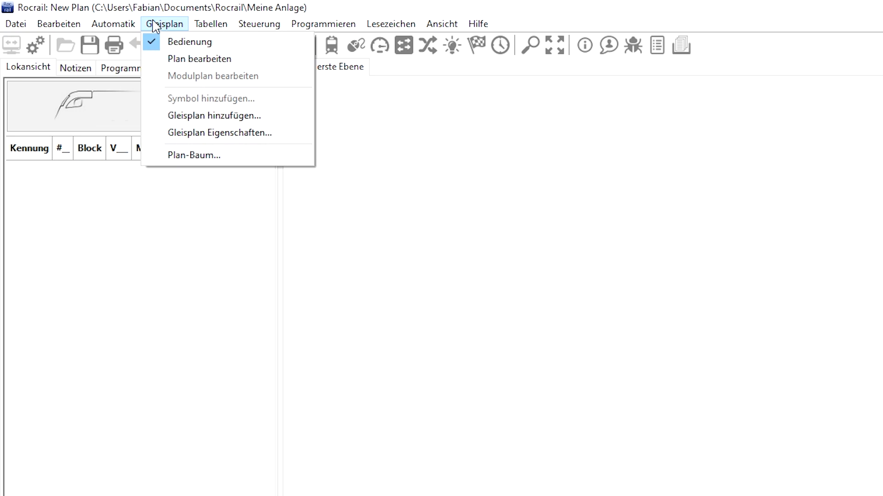
{"action": "left_click", "coordinate": [198, 118]}
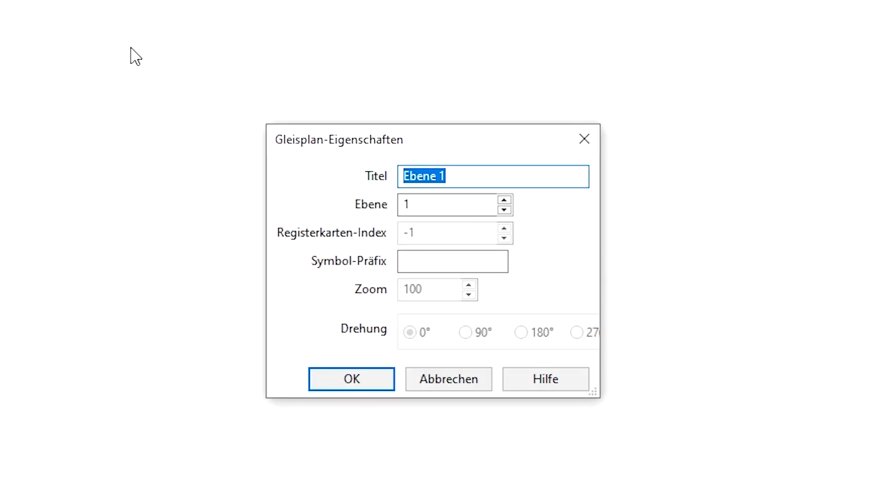
{"action": "type", "text": "Mei"}
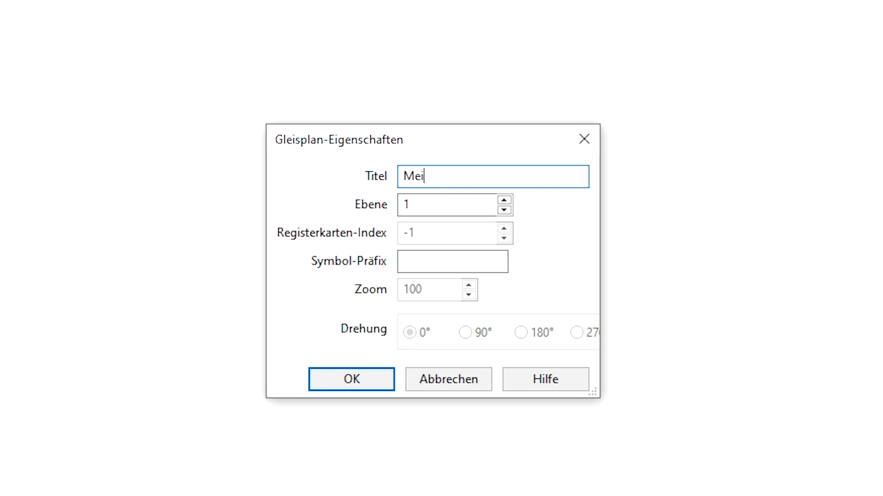
{"action": "type", "text": "ne zweite Ebene"}
{"action": "left_click", "coordinate": [418, 212]}
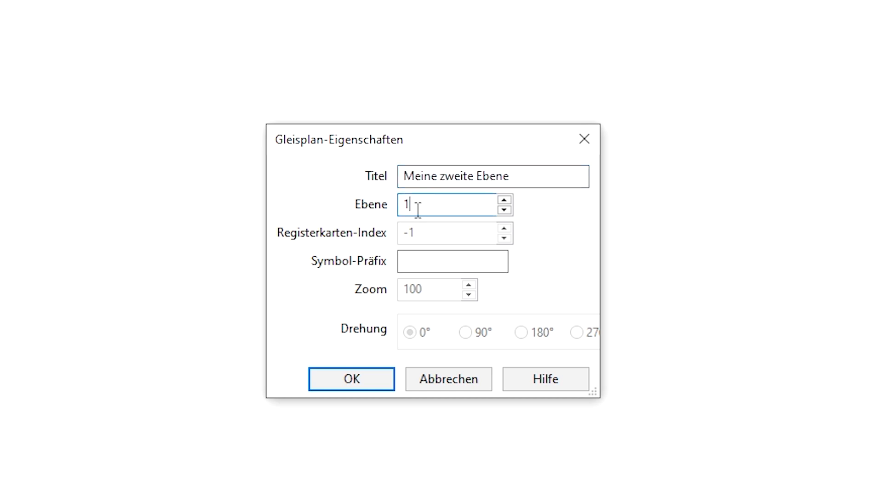
{"action": "left_click_drag", "start_coordinate": [417, 212], "coordinate": [404, 215]}
{"action": "type", "text": "2"}
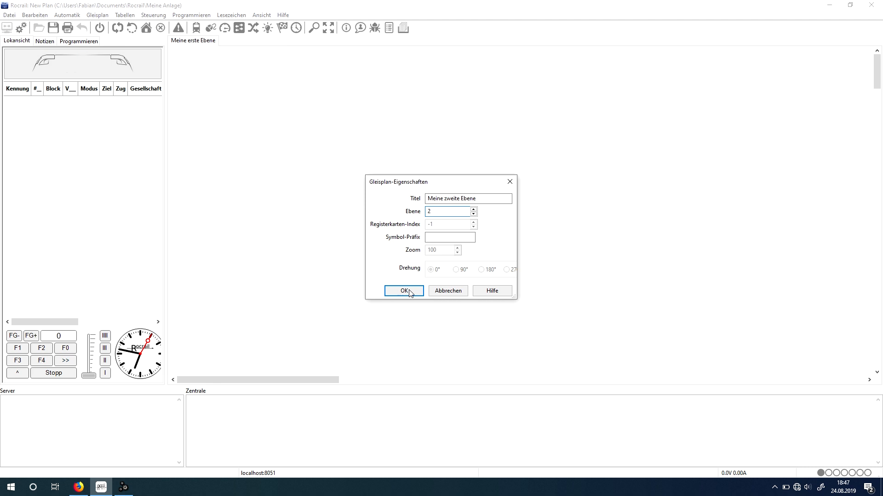
{"action": "left_click", "coordinate": [408, 294]}
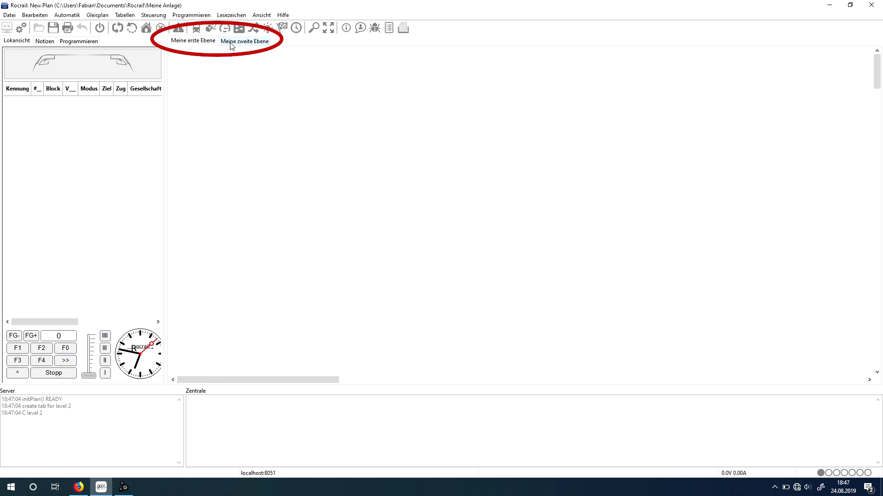
{"action": "left_click", "coordinate": [211, 45]}
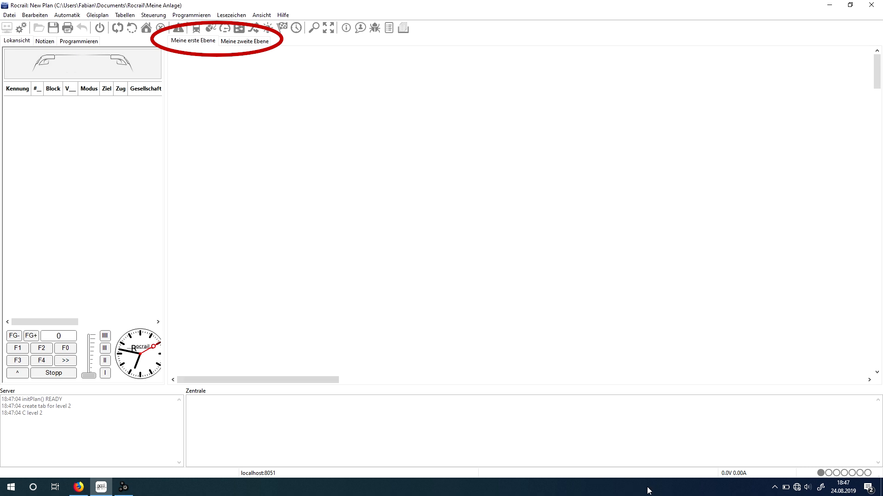